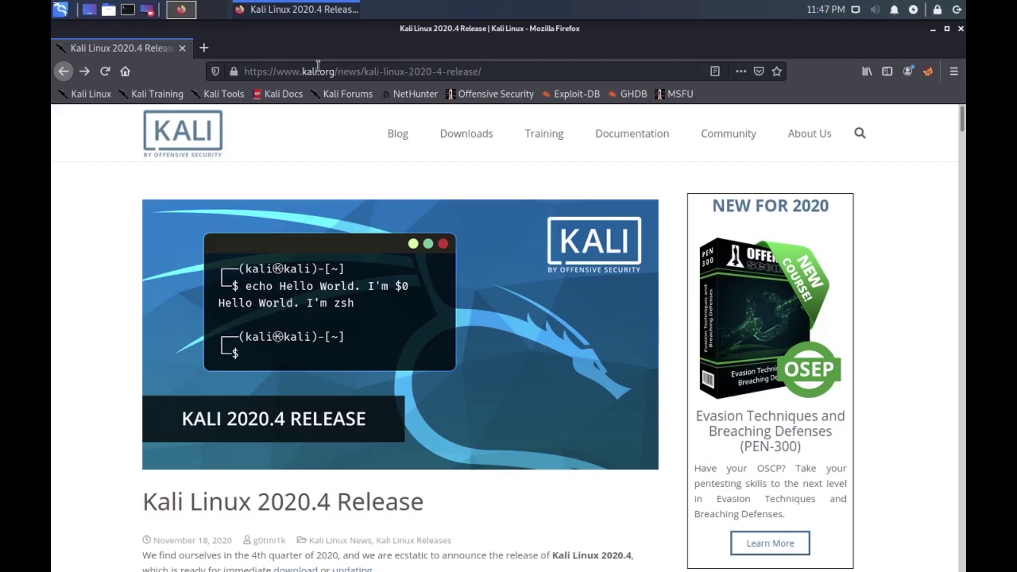
scroll(343, 184, down, 3)
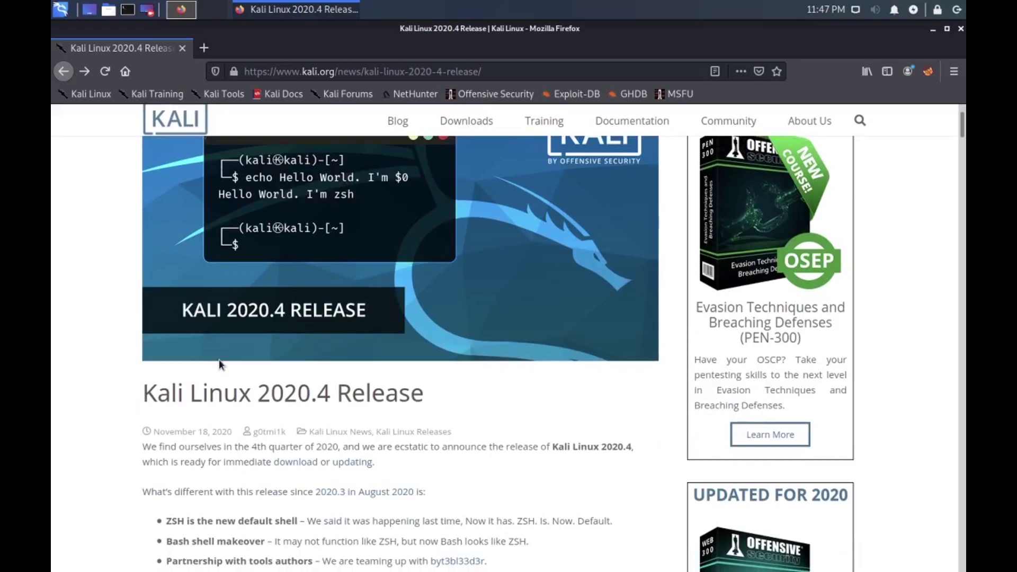
scroll(219, 365, down, 5)
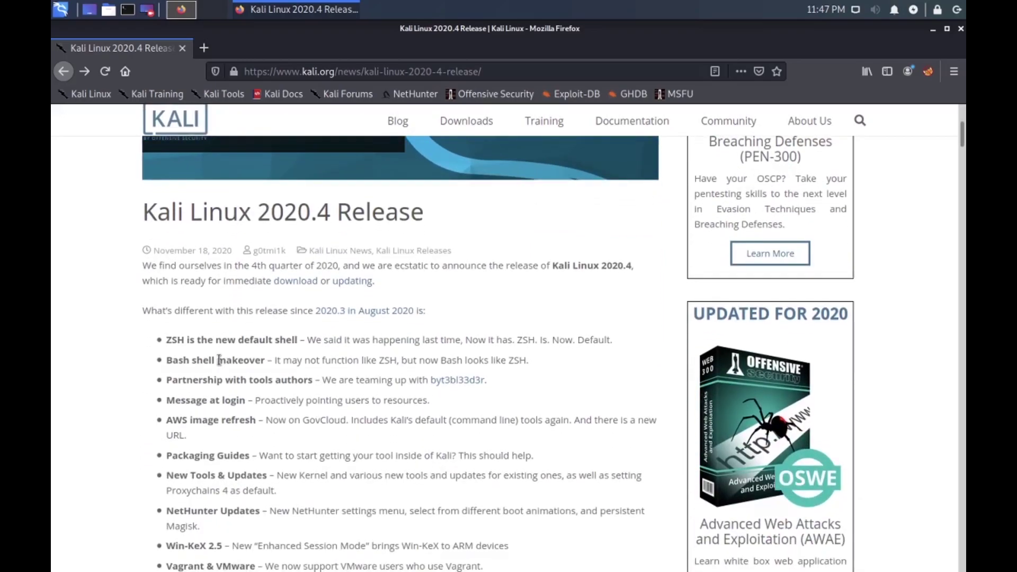
scroll(218, 360, down, 2)
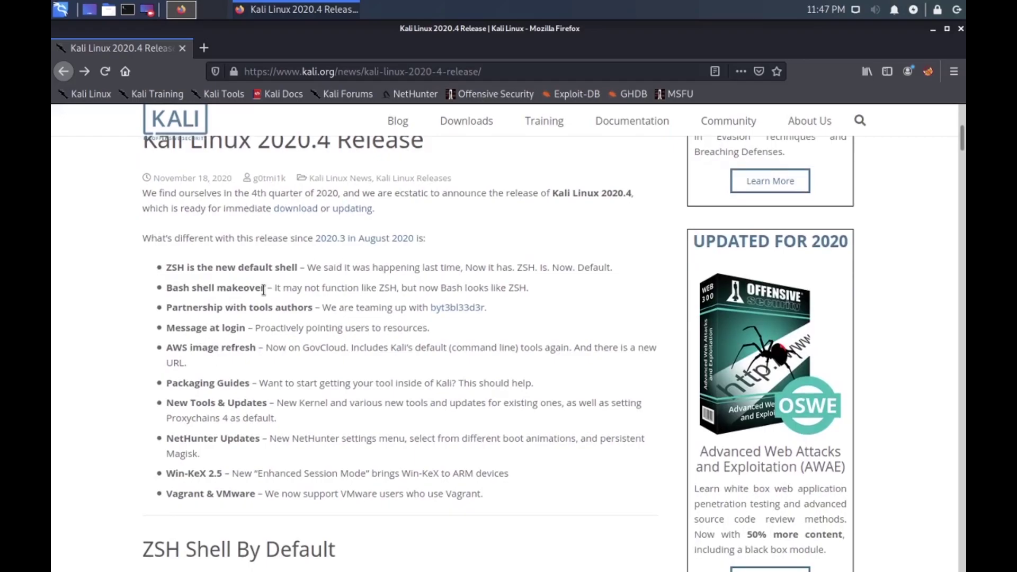
scroll(262, 290, down, 1)
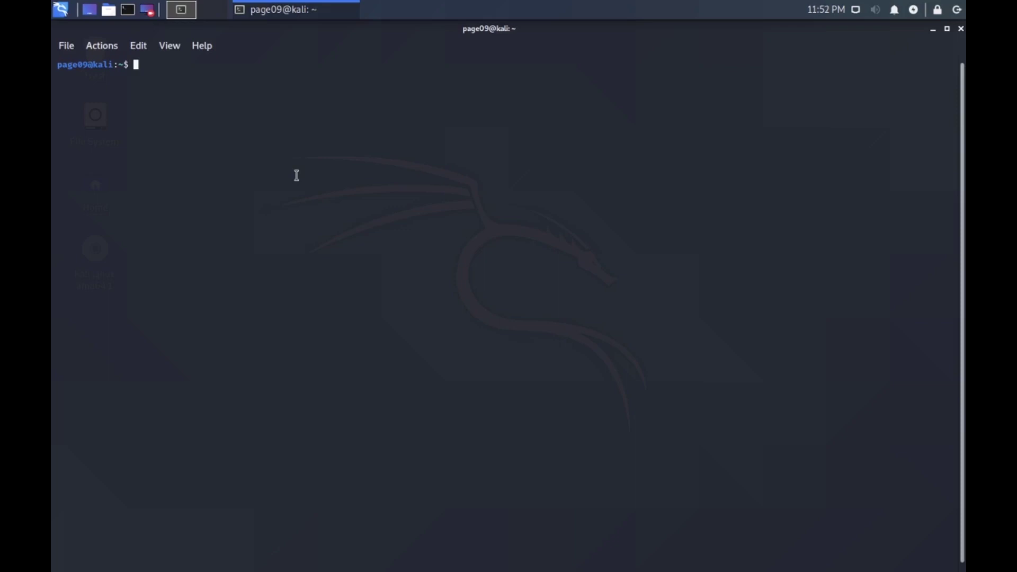
text(ech)
text(o "deb http://http.kali.org/kali kali-rolling main non-free contrib" | sudo tee /etc/apt/sources.list)
Point apt sources at kali-rolling main non-free contrib, then run apt update and full-upgrade
key(Return)
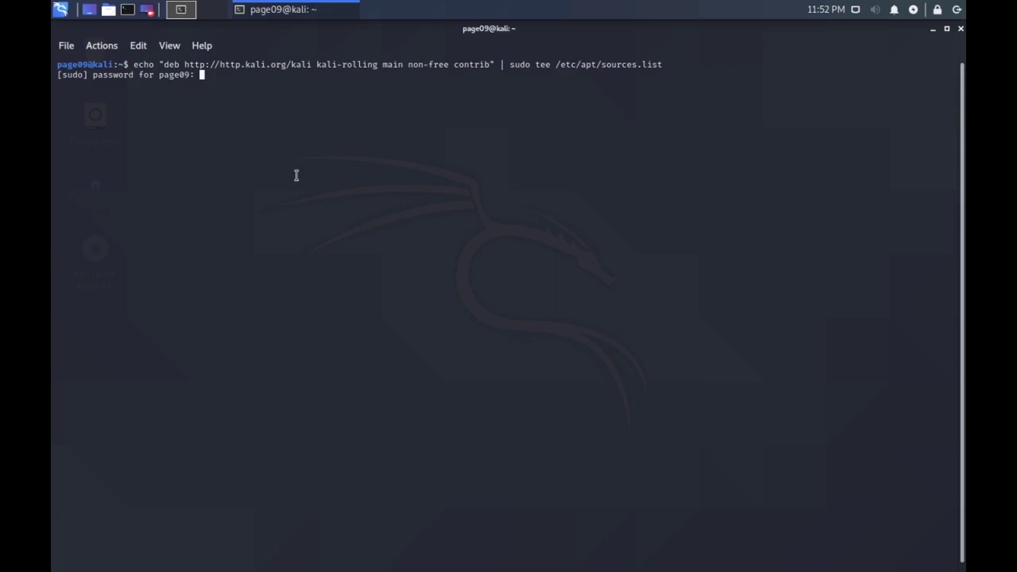
key(Return)
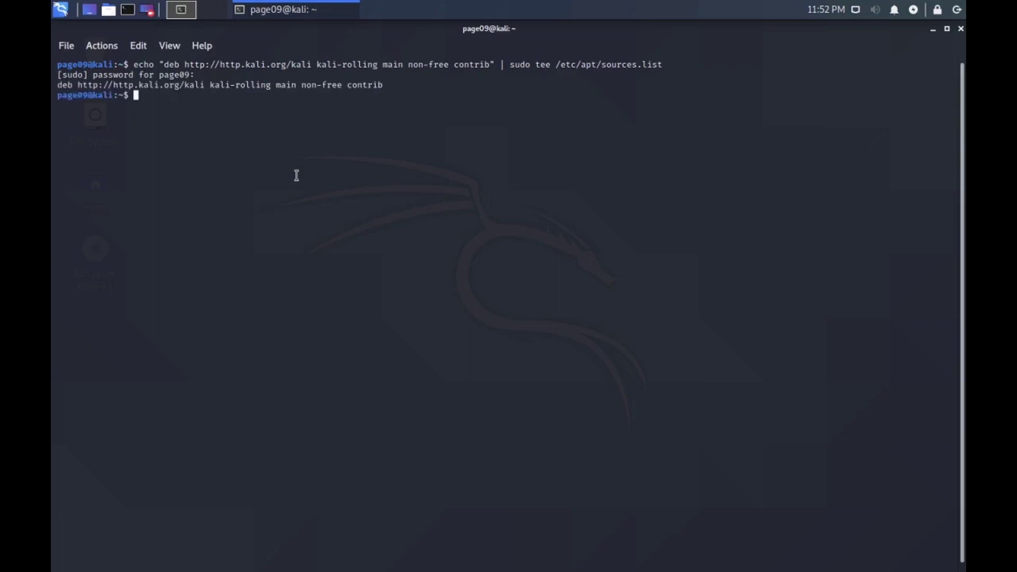
text(sudo )
text(upadate)
key(BackSpace)
key(BackSpace)
key(BackSpace)
key(BackSpace)
key(BackSpace)
key(BackSpace)
text(apt)
text( update)
text( && sudo apt )
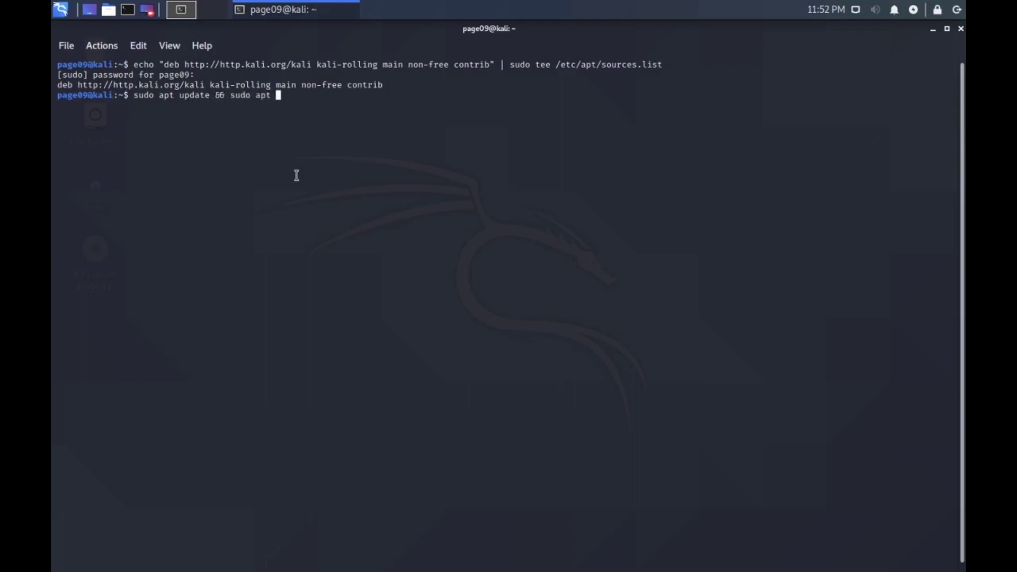
text(-y upgrade)
key(Left)
key(Left)
key(Left)
text(full)
text(-)
key(Return)
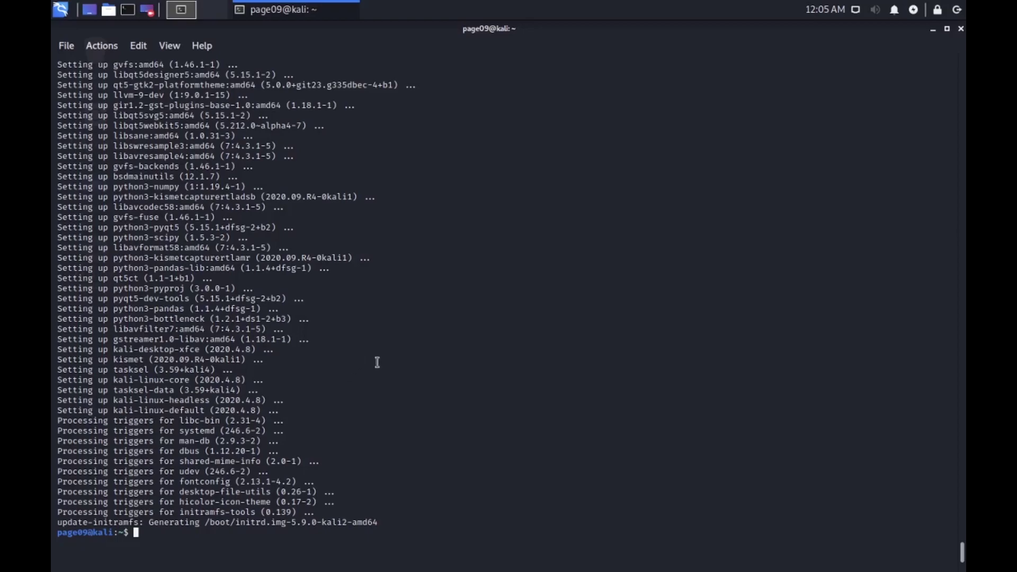
text(cp -i )
text(/etc/)
text(skel/)
text(.)
text(bash)
text(rc)
text( ~/)
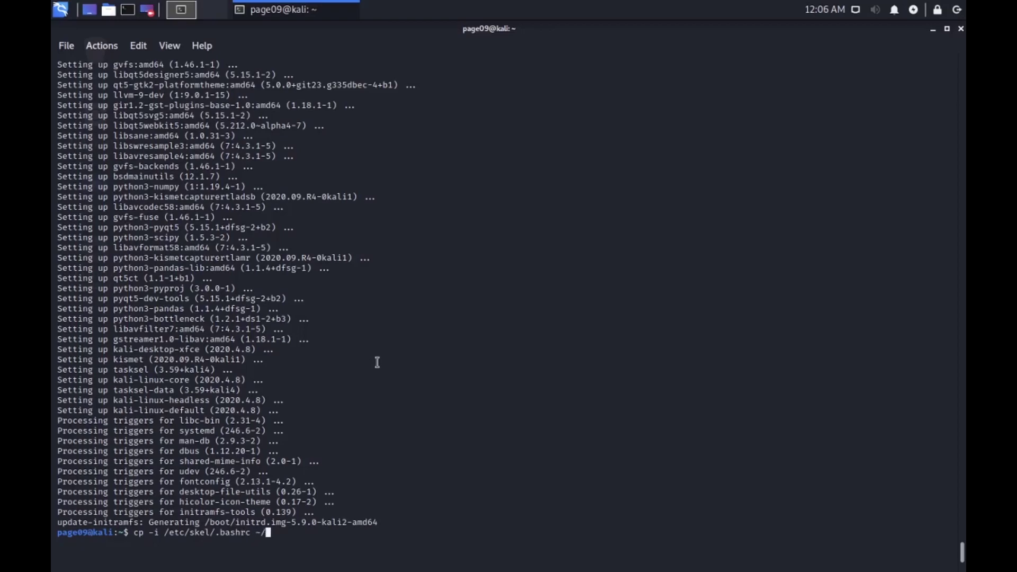
Copy /etc/skel/.bashrc and /etc/skel/.zshrc into home with cp -i, confirming the overwrite
key(Return)
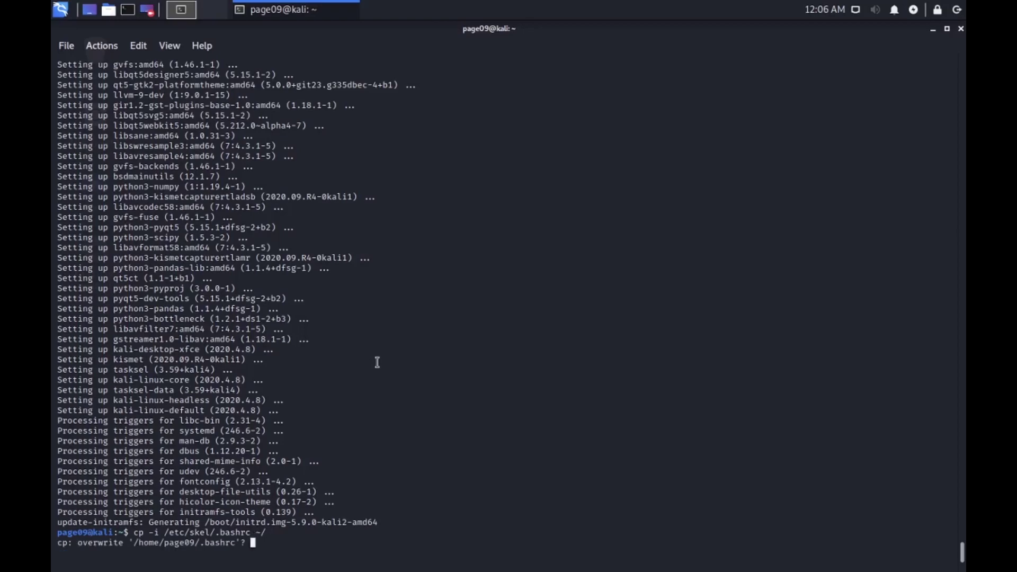
key(Return)
text(cp -)
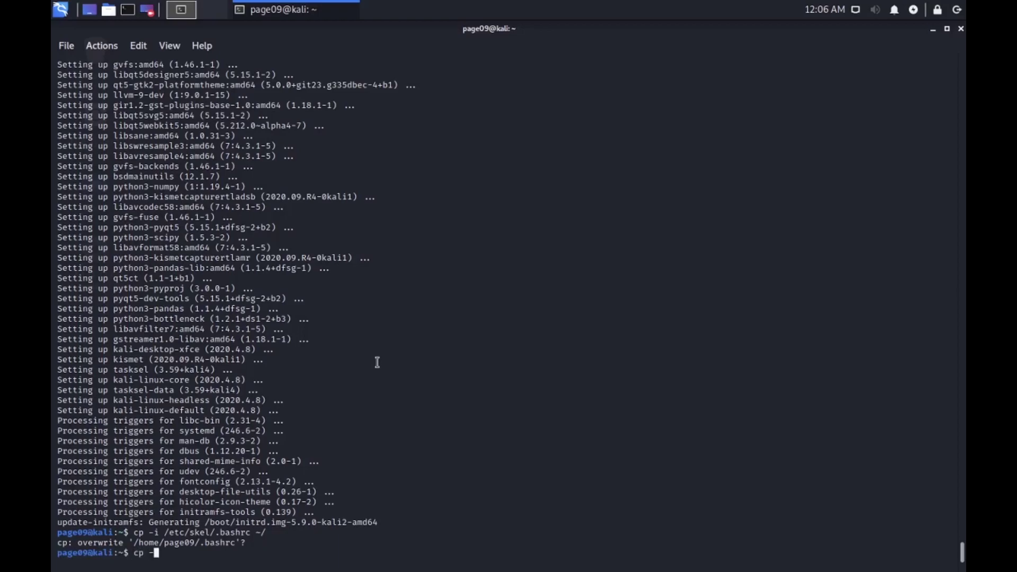
text(i )
text(/etc)
text(/s)
text(kel/)
text(.z)
key(Tab)
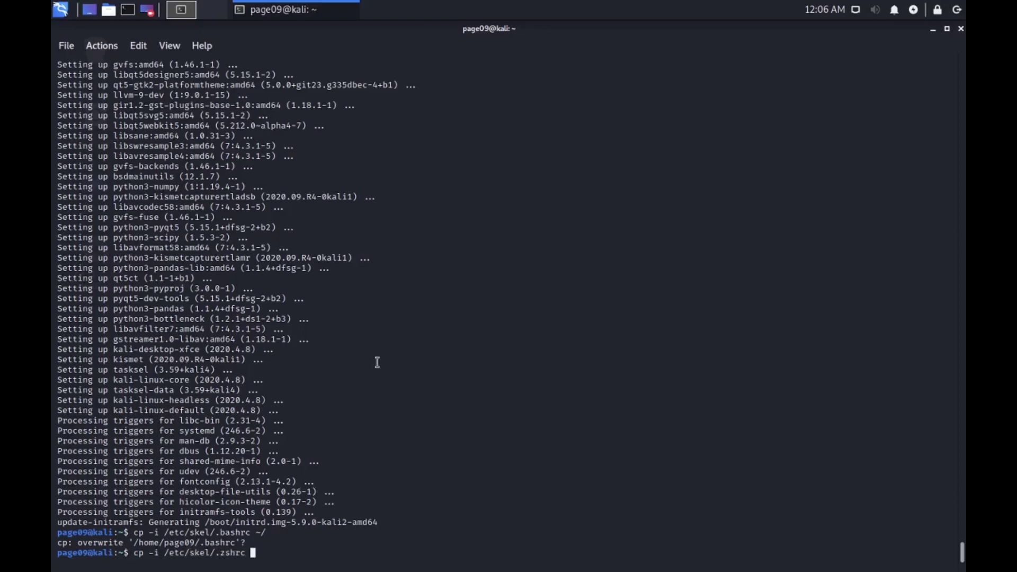
text(~)
text(/)
key(Return)
key(Return)
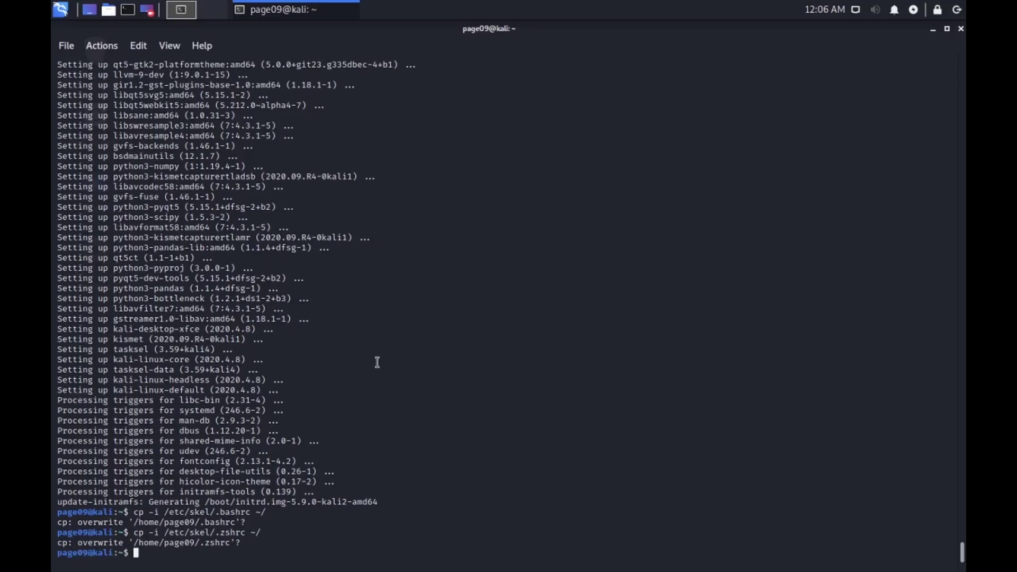
text(chsh)
text( -s )
text(/bin/)
text(zsh)
Switch the login shell to /bin/zsh with chsh, authorising with the password
key(Return)
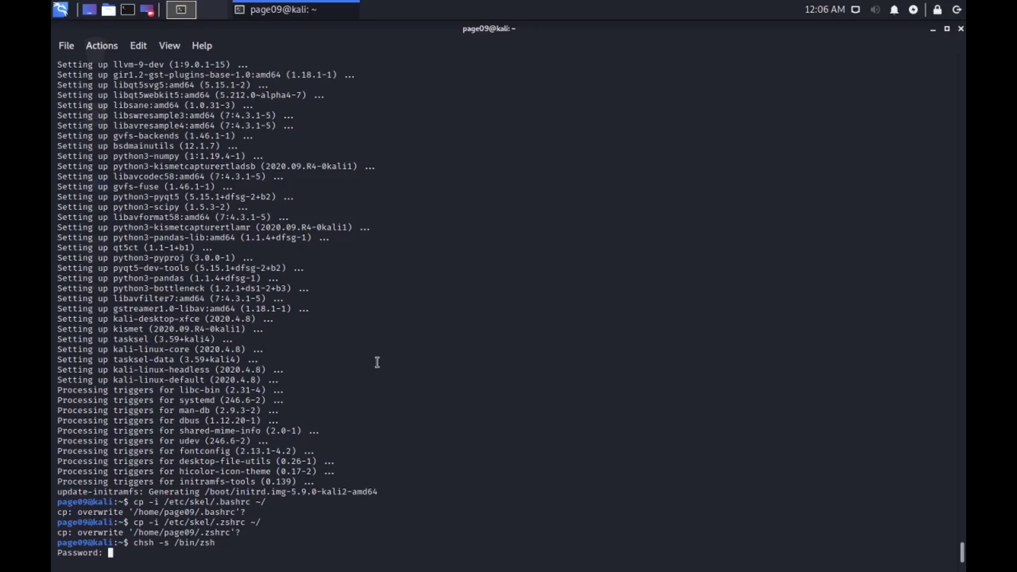
key(Return)
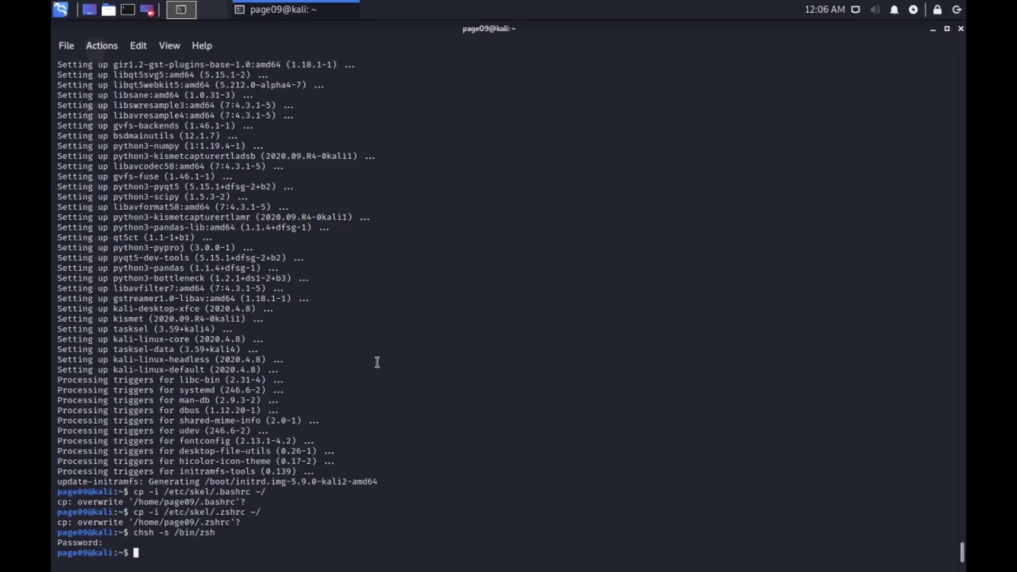
text([])
key(Left)
text(-f )
text(/var/)
text(run/)
text(re)
text(boo)
text(t-)
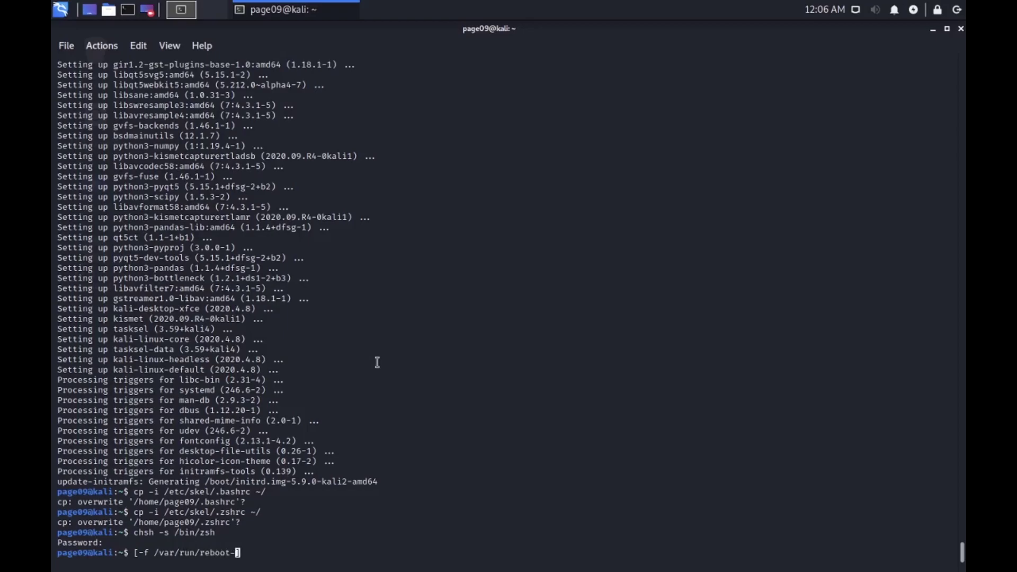
text(req)
text(uir)
text(ed)
Fix the bracket spacing and run '[ -f /var/run/reboot-required ] && sudo reboot -f'
key(End)
key(Left)
key(Left)
key(Left)
key(Left)
key(Left)
key(Left)
key(Left)
key(Left)
key(Left)
key(Left)
key(Left)
key(Right)
key(Right)
key(Right)
key(Right)
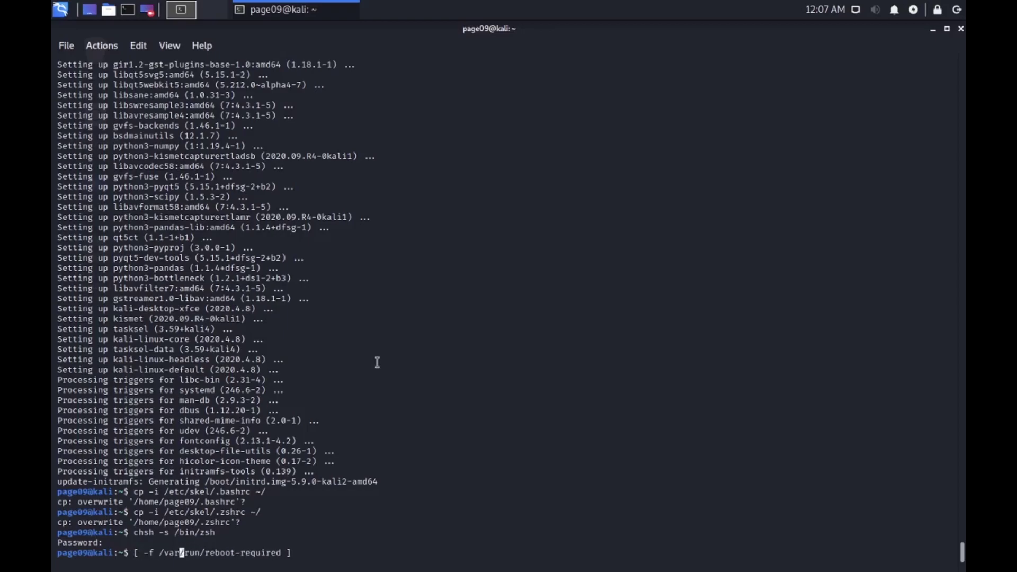
key(Right)
key(Right)
key(Right)
key(Right)
key(Right)
key(Right)
key(Right)
key(Right)
text(&& )
text(sudo )
text(reboot )
text(-f)
key(Return)
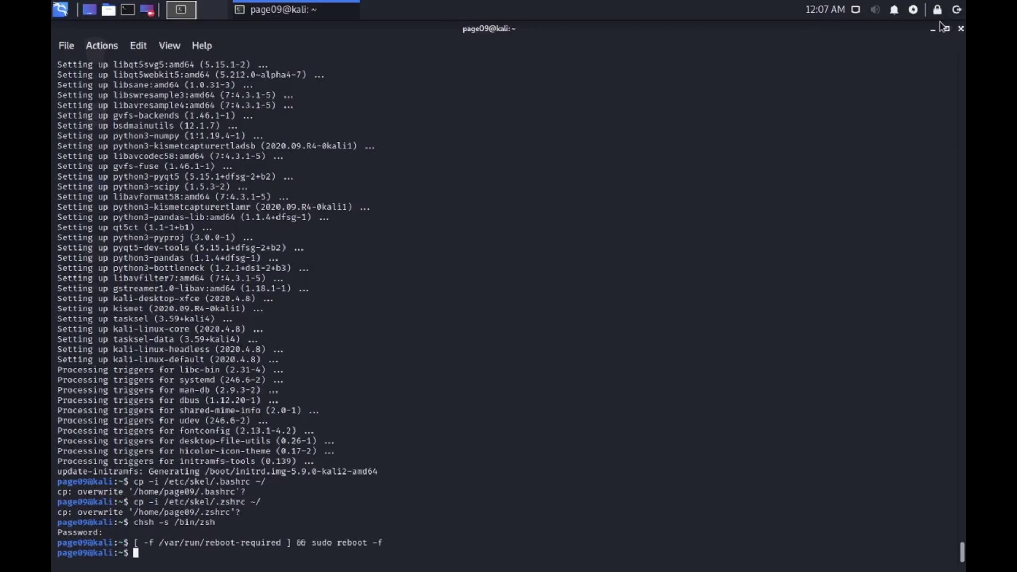
Restart Kali from the power menu, log back in, and open a terminal with Ctrl+Alt+T
click(955, 11)
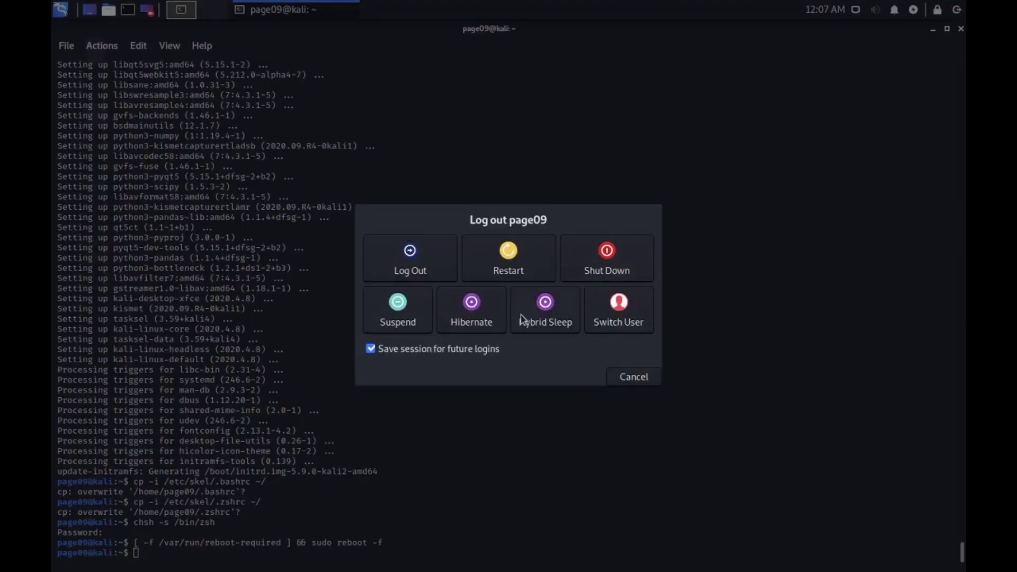
text(page)
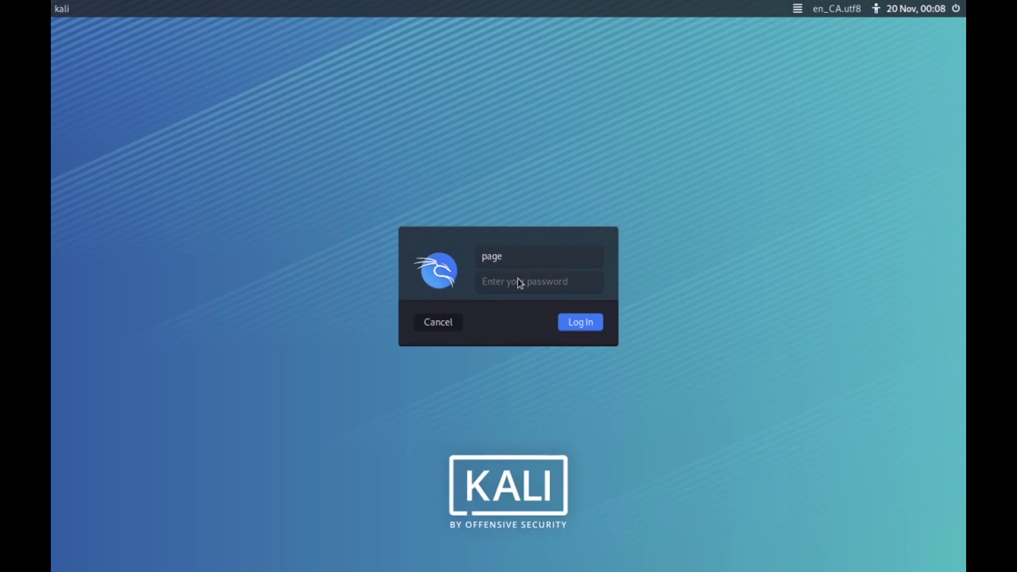
text(09)
key(Return)
text(•••••)
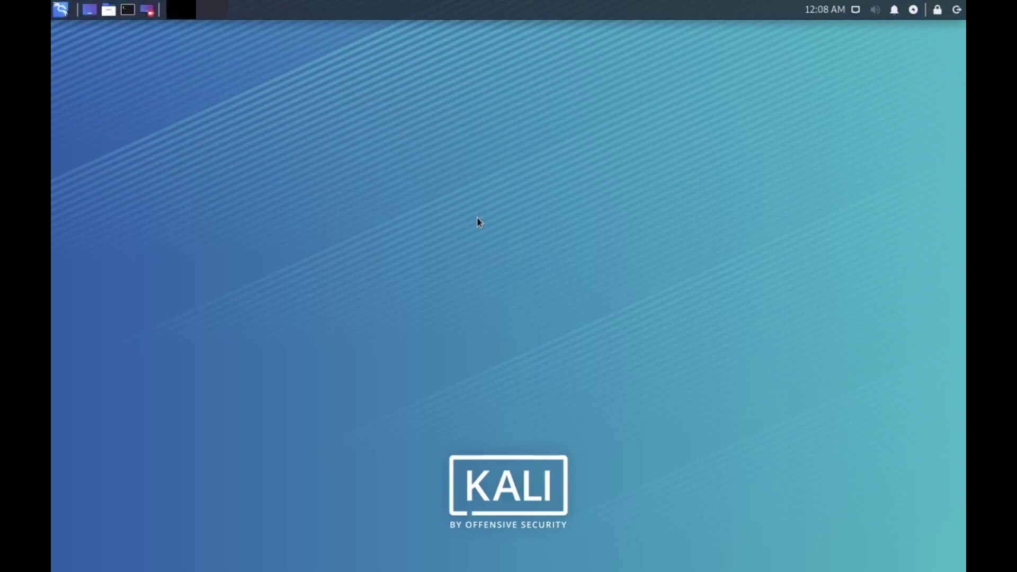
key(ctrl+alt+t)
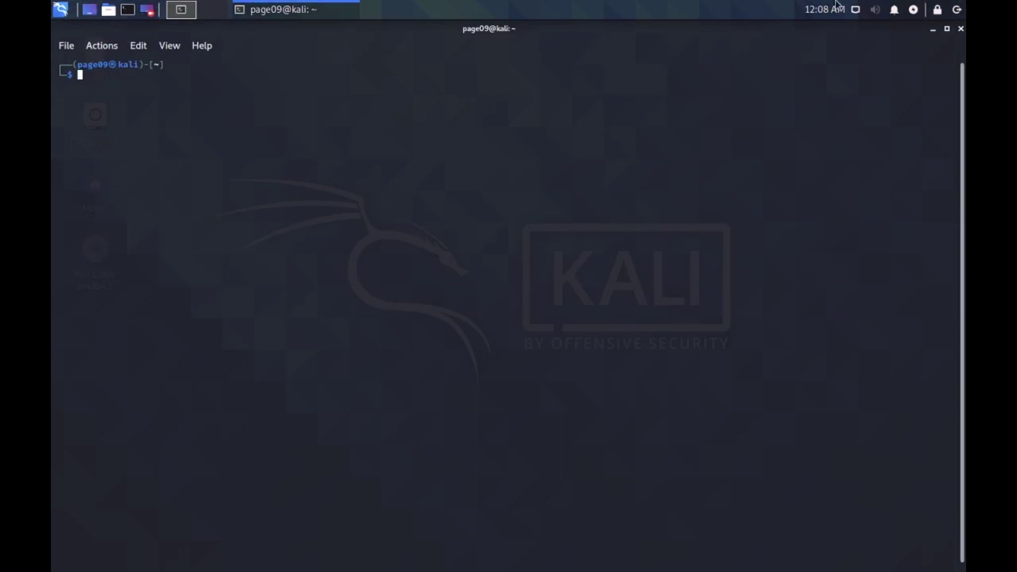
click(961, 29)
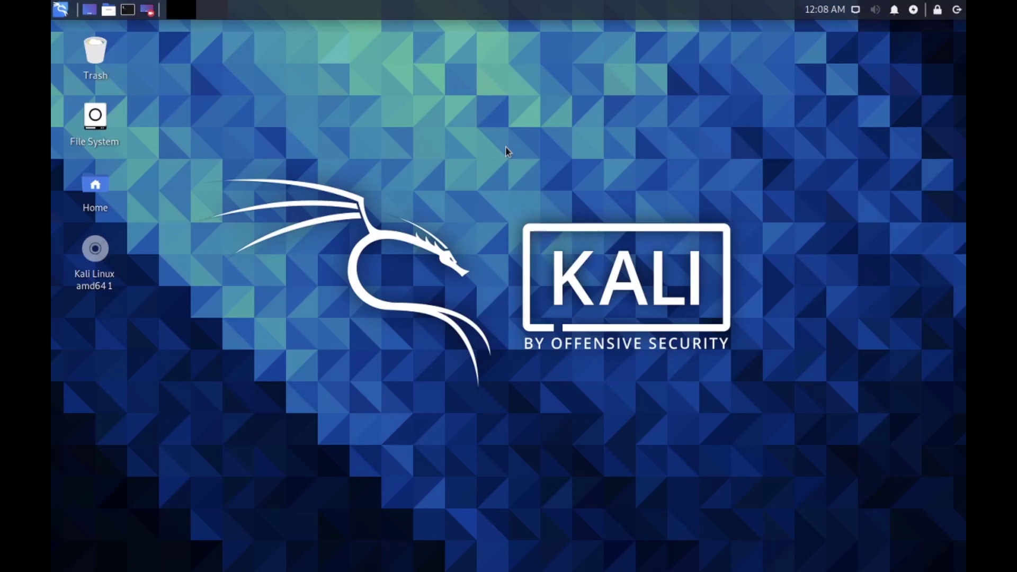
click(58, 9)
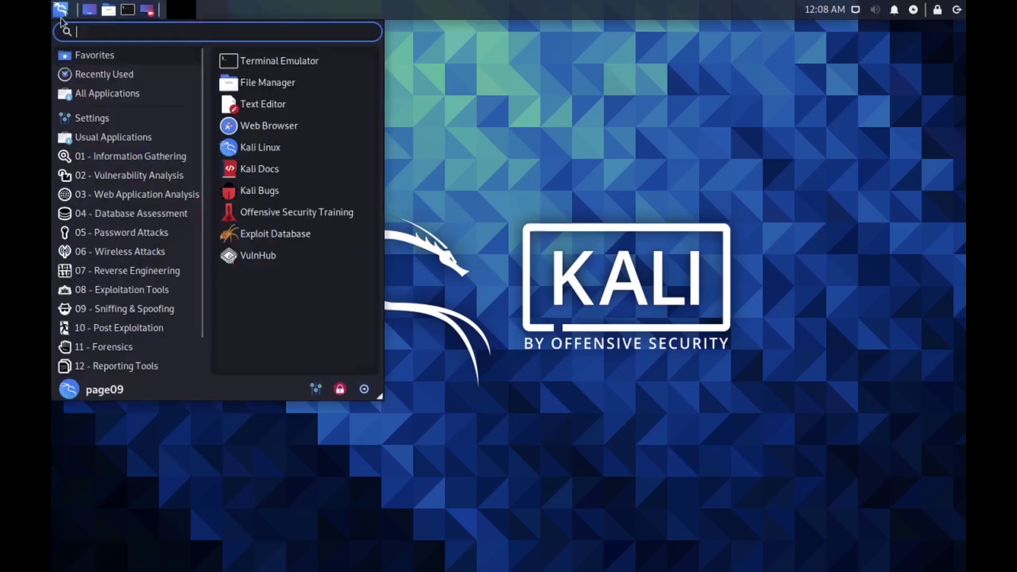
scroll(139, 287, down, 1)
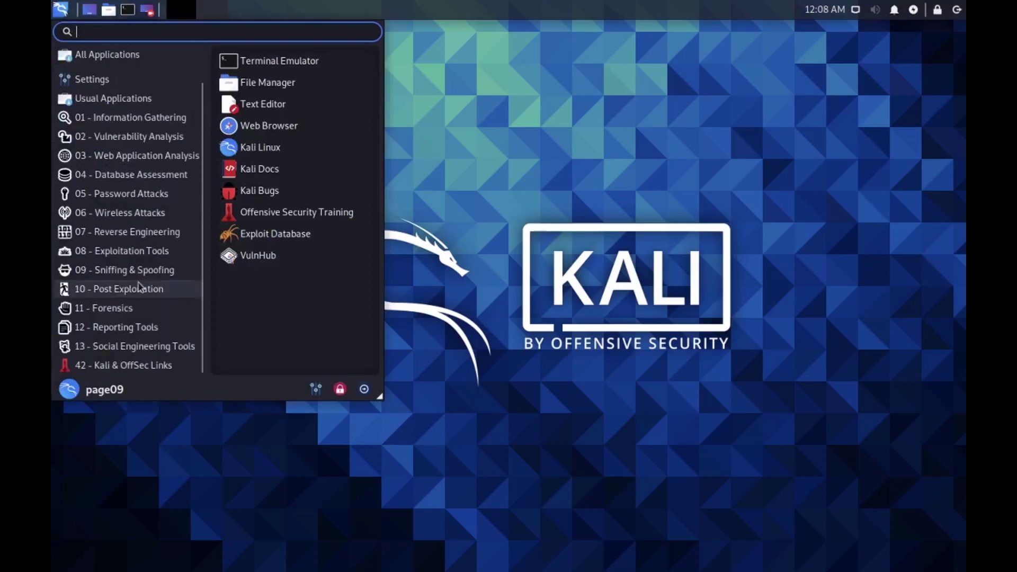
click(622, 212)
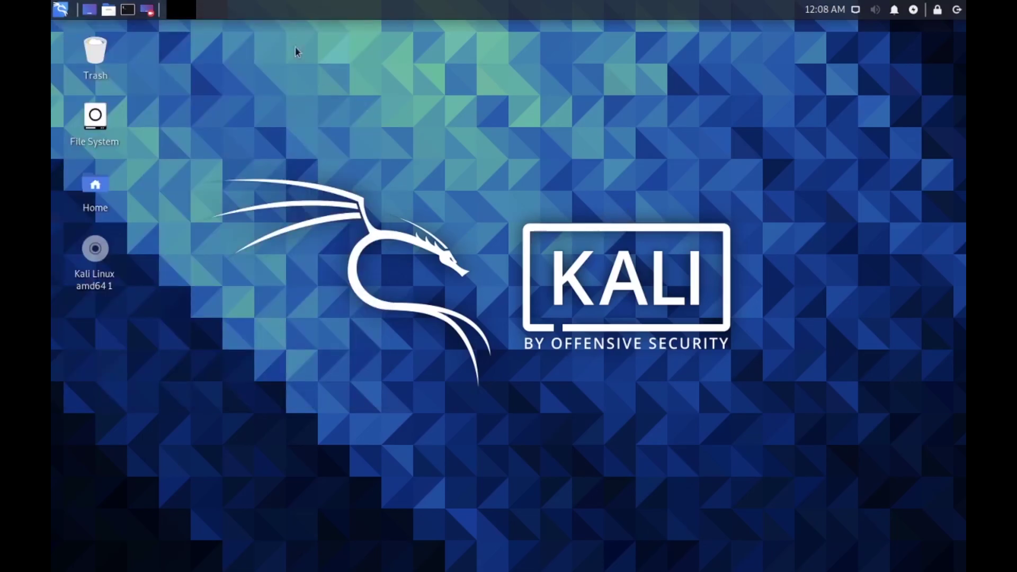
In a new terminal, run grep VERSION /etc/os-release using Tab completion
click(129, 12)
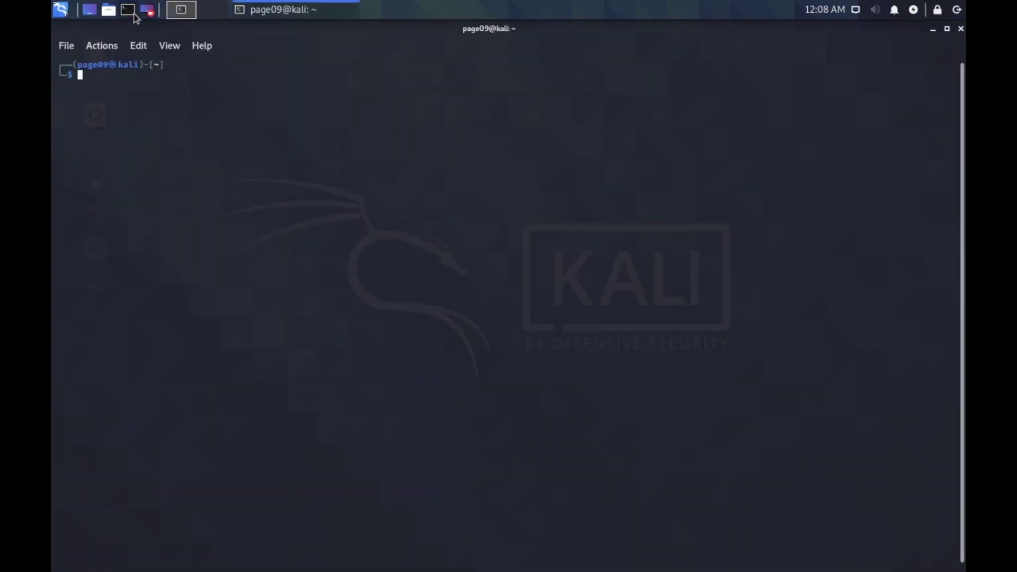
text(gre)
key(Tab)
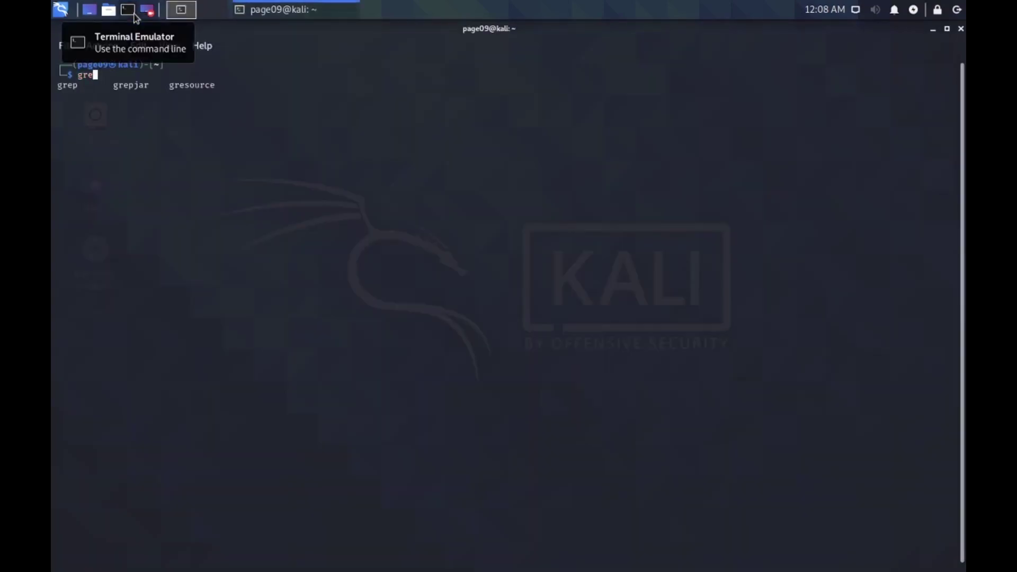
text(p)
key(Tab)
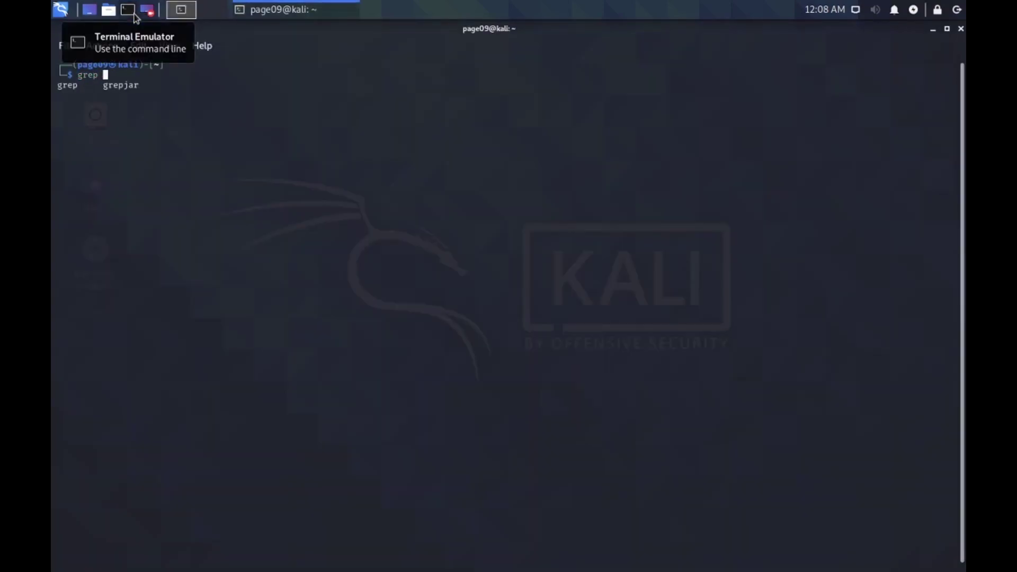
text(V)
text(ERS)
text(ION )
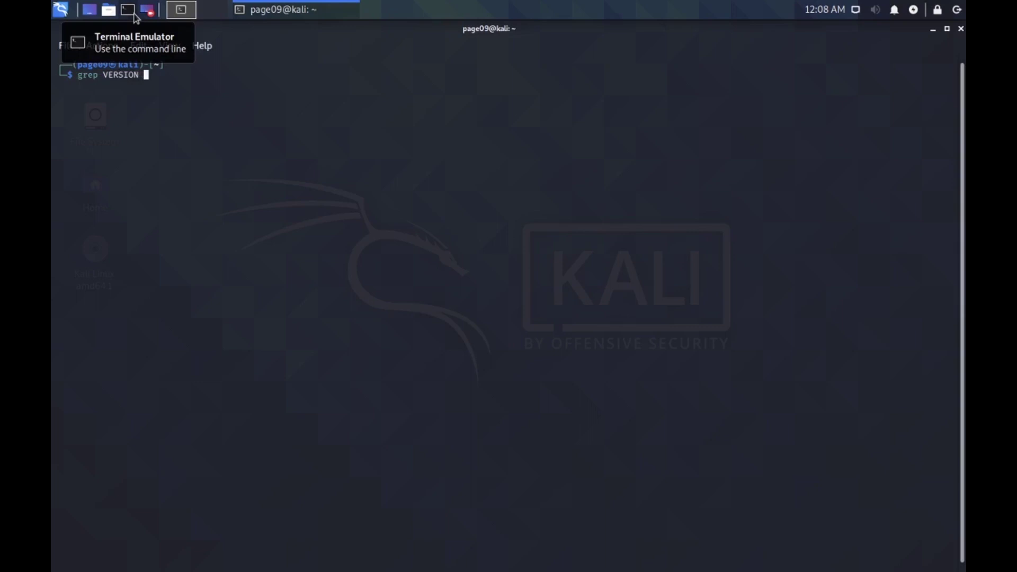
text(/etc/)
text(o)
text(s-release)
key(Return)
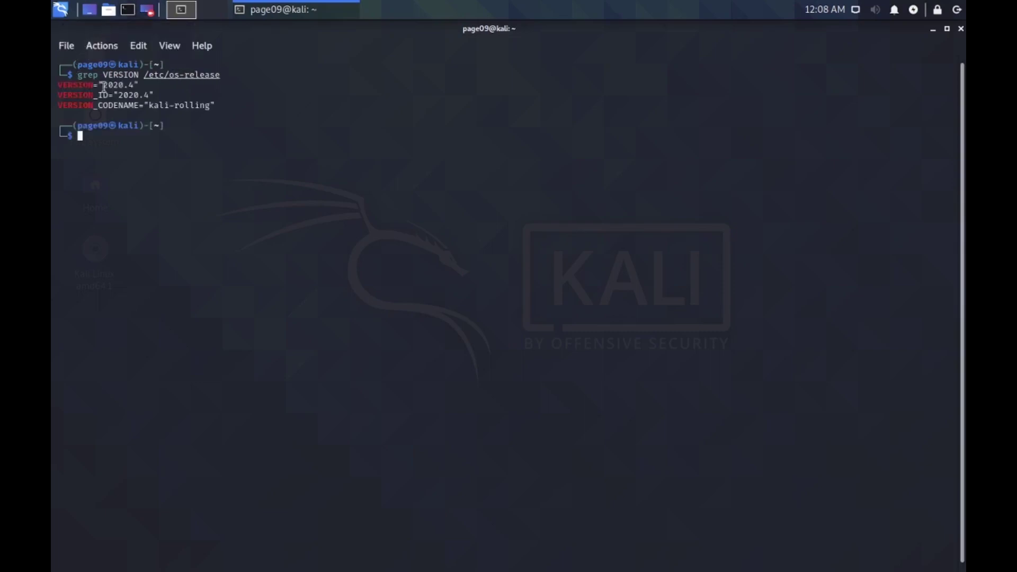
Highlight the 2020.4 values in the VERSION and VERSION_ID lines
drag(104, 84, 136, 85)
click(168, 129)
drag(117, 94, 151, 95)
click(176, 129)
click(961, 31)
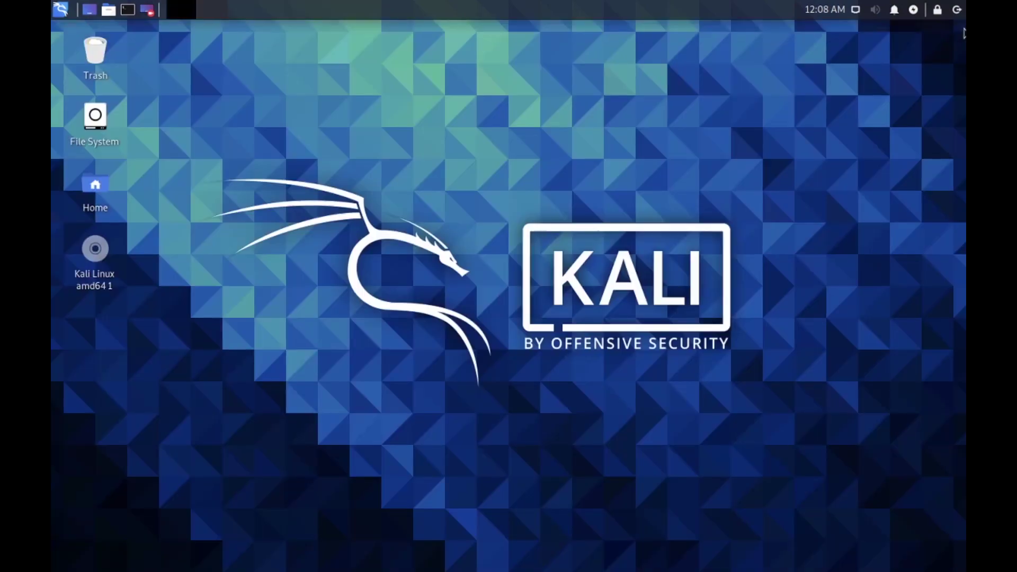